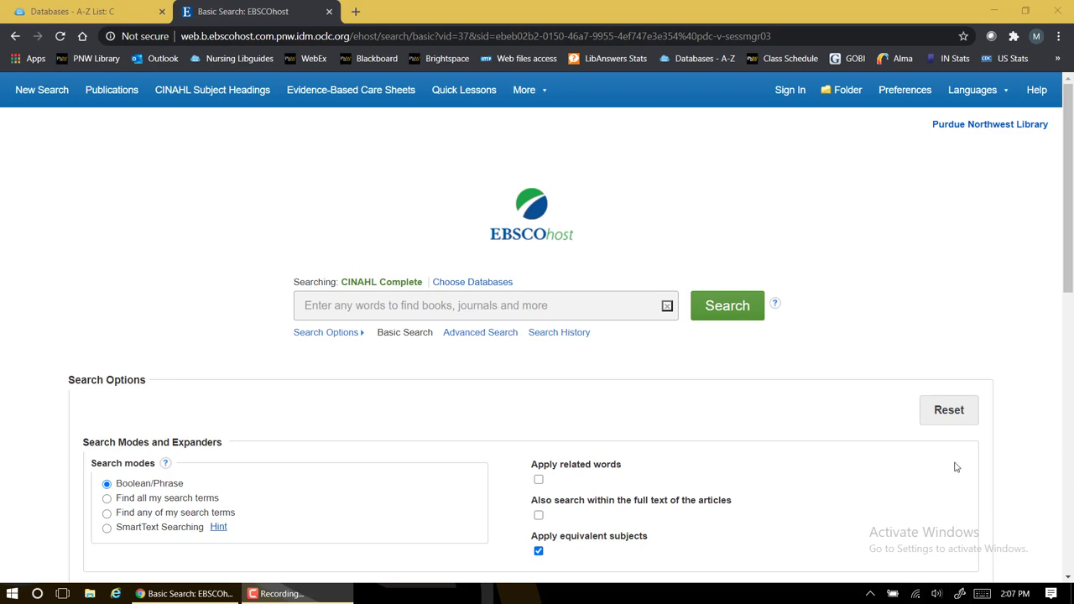
- Open the CINAHL Complete Advanced Search form with three empty search rows
{"action": "left_click", "coordinate": [497, 334]}
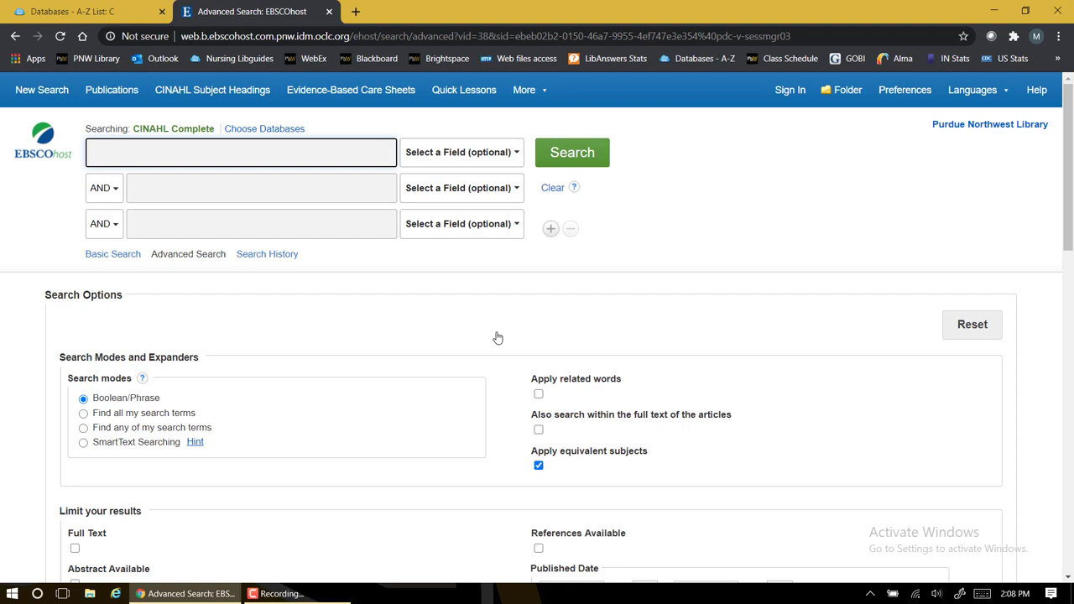
- Search the first line for 'infant', getting 298,214 results
{"action": "type", "text": "infant"}
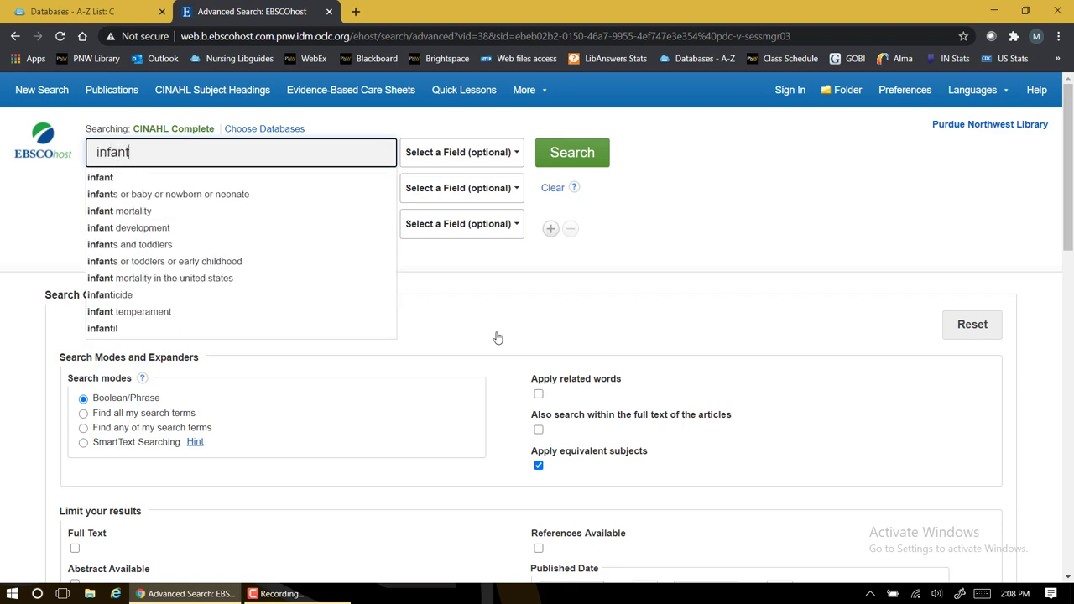
{"action": "key", "text": "Return"}
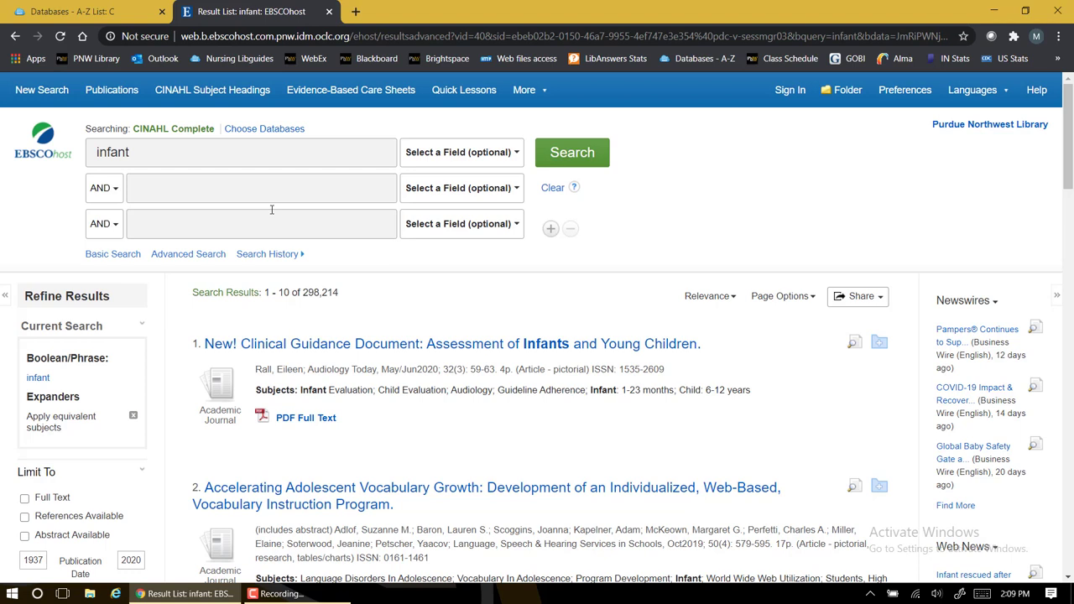
- Extend the first line to 'infant or baby OR newborn OR neonate' and rerun for 324,990 results
{"action": "left_click", "coordinate": [222, 151]}
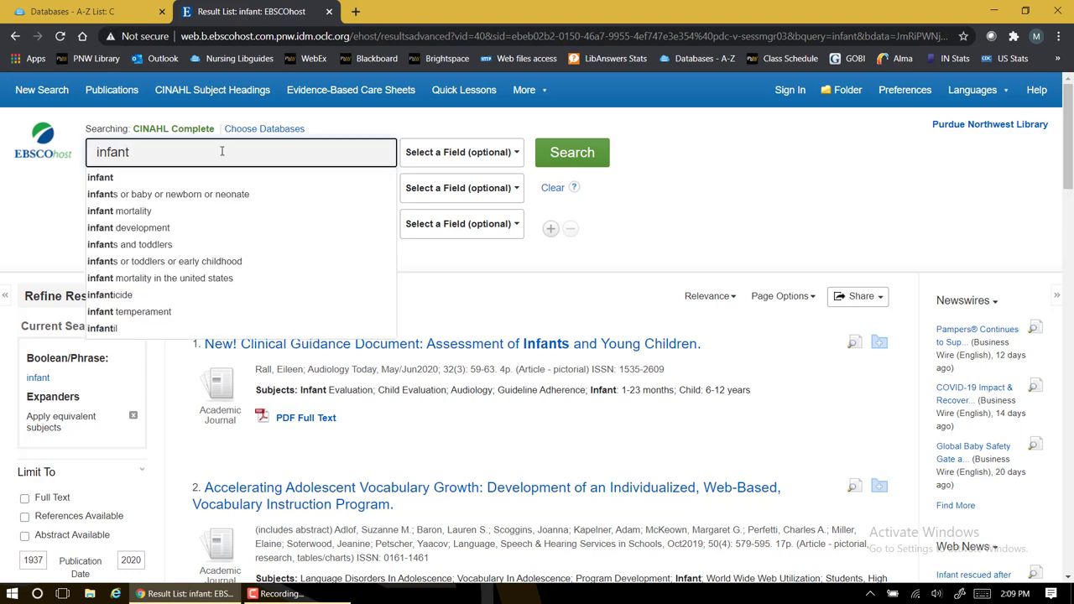
{"action": "type", "text": "or "}
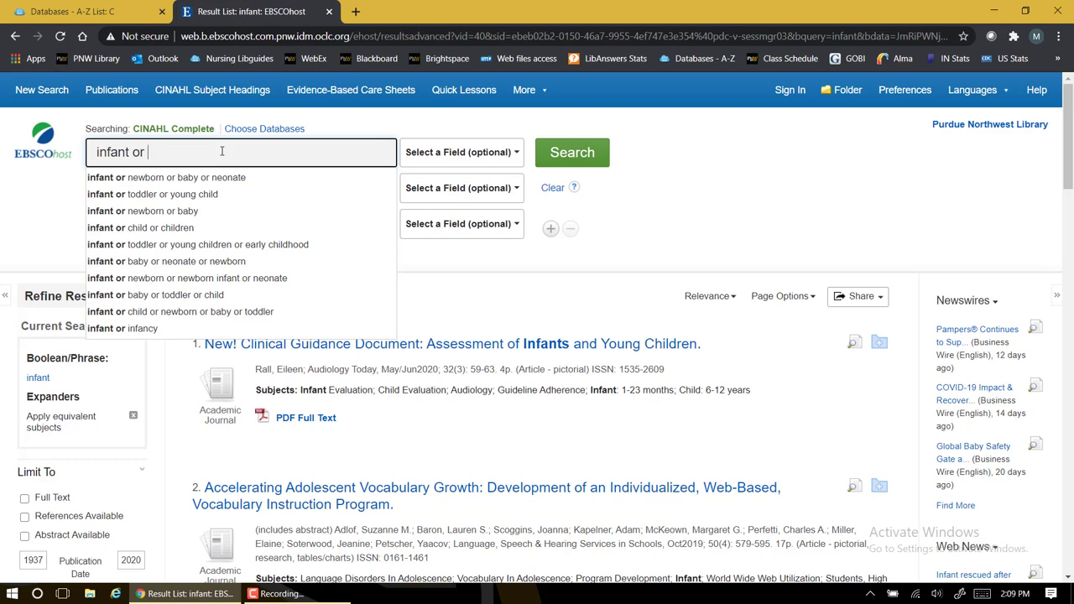
{"action": "type", "text": "baby OR"}
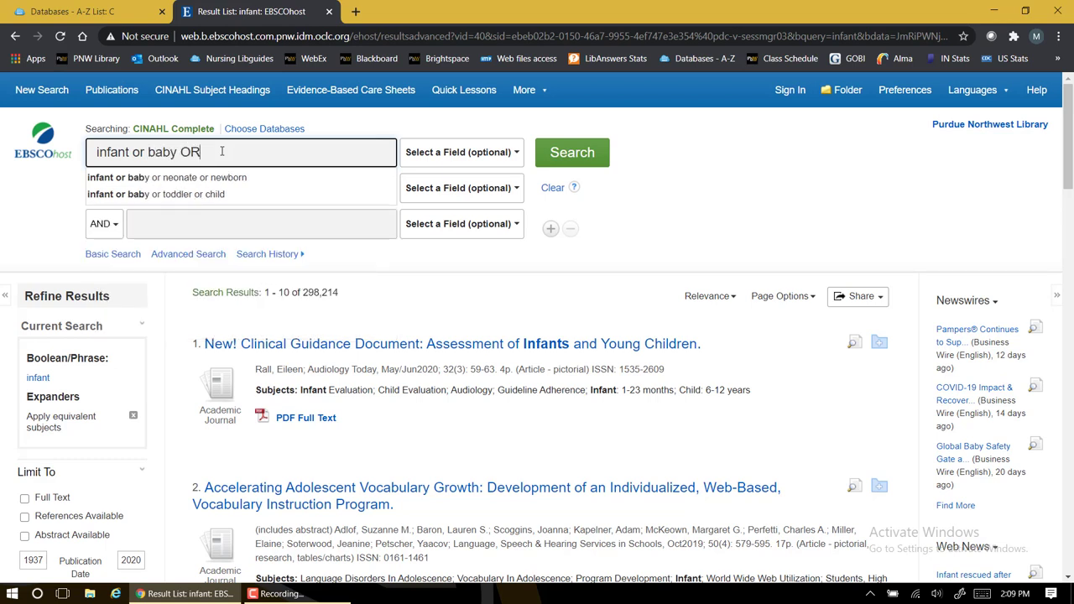
{"action": "type", "text": " newborn "}
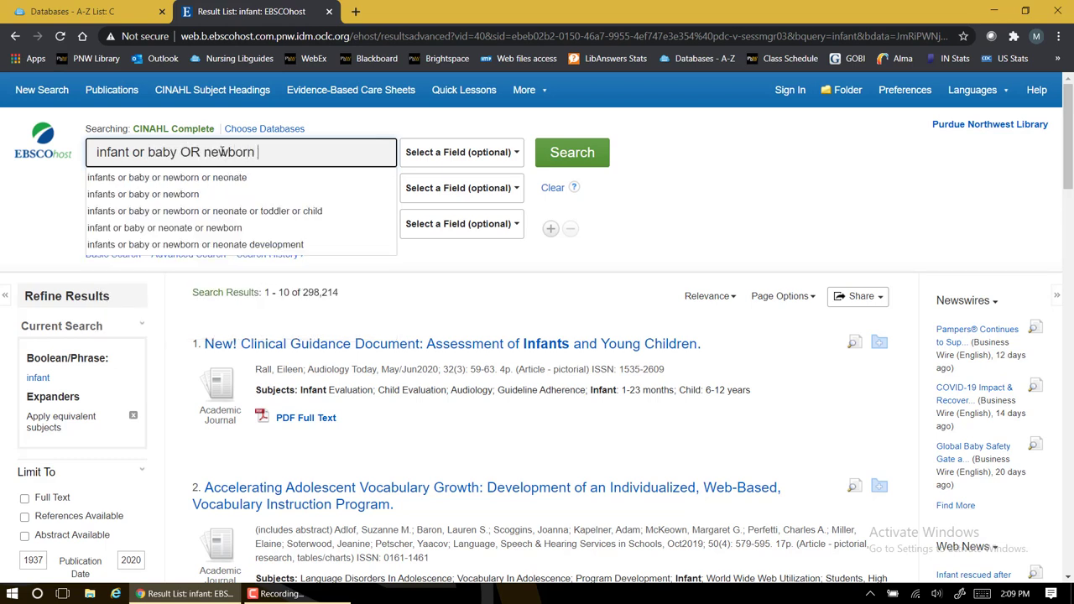
{"action": "type", "text": "OR neonate"}
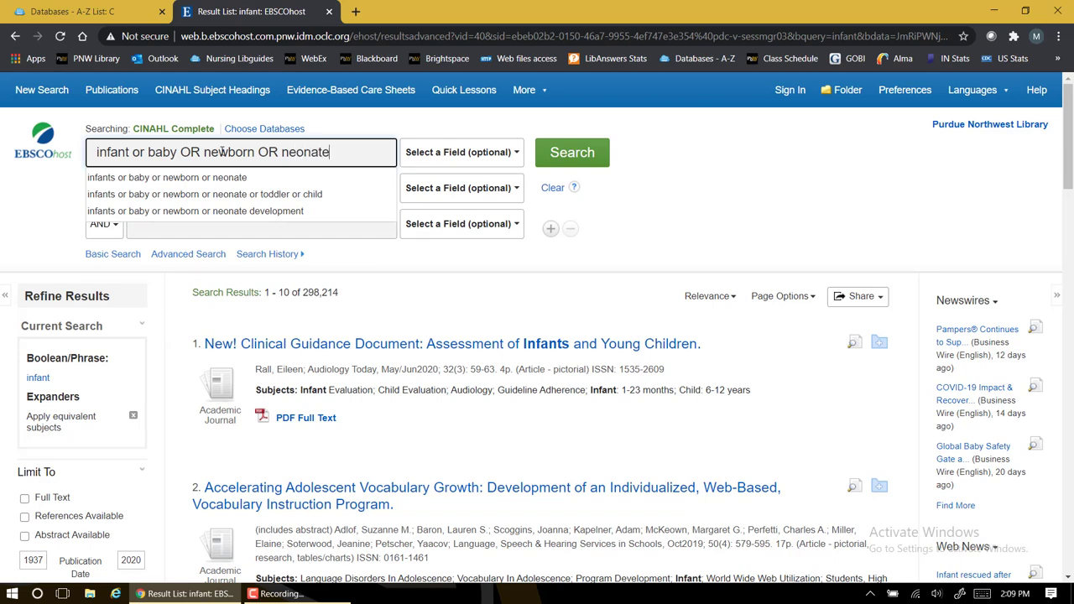
{"action": "key", "text": "Return"}
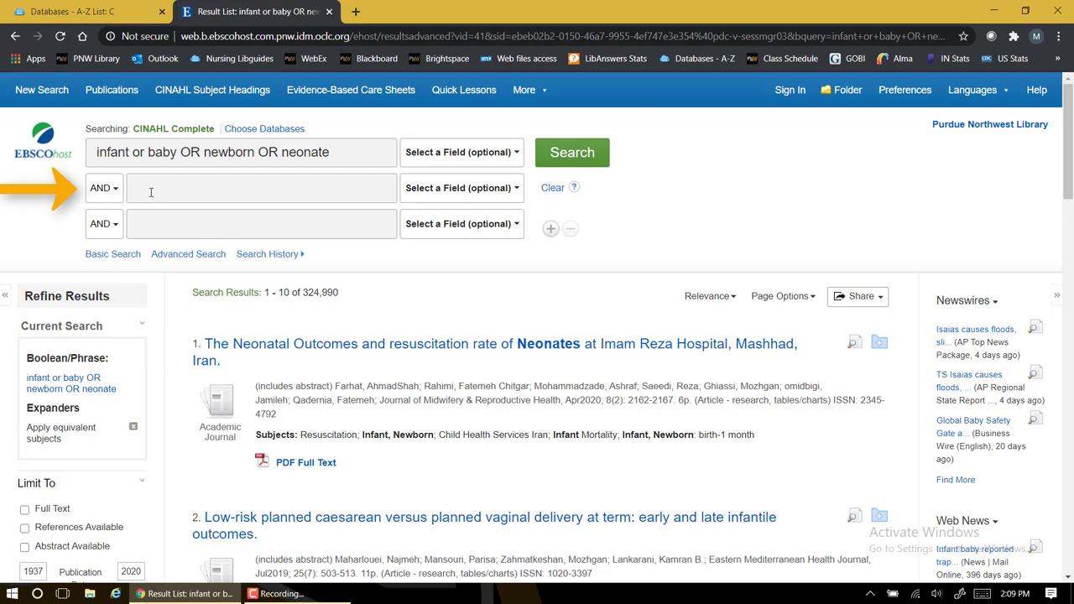
- AND 'sleep safety' on the second line, cutting the results to 68
{"action": "left_click", "coordinate": [151, 192]}
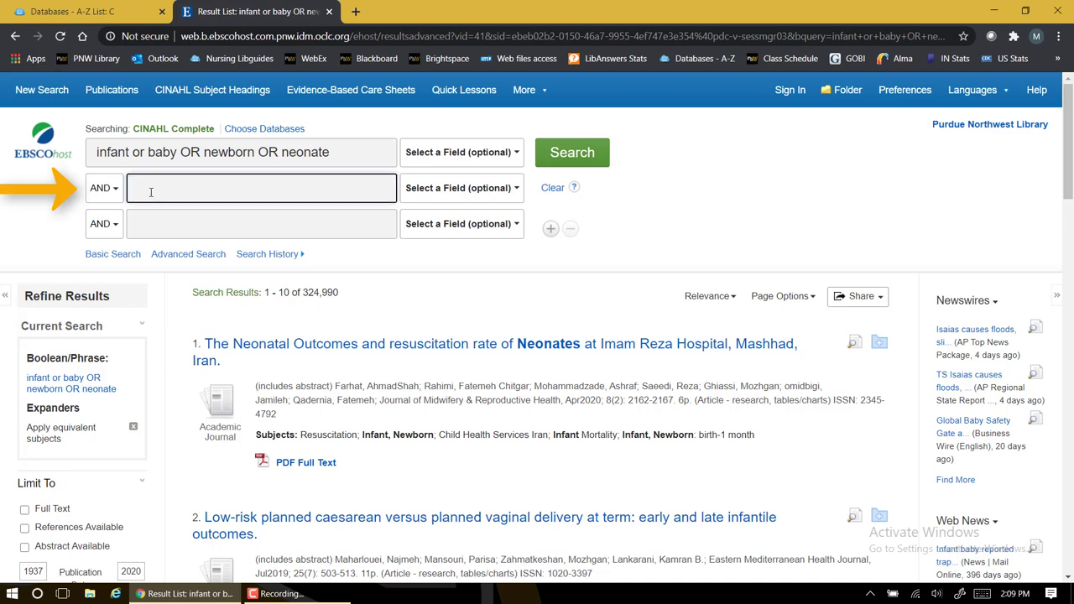
{"action": "type", "text": "sleep safety"}
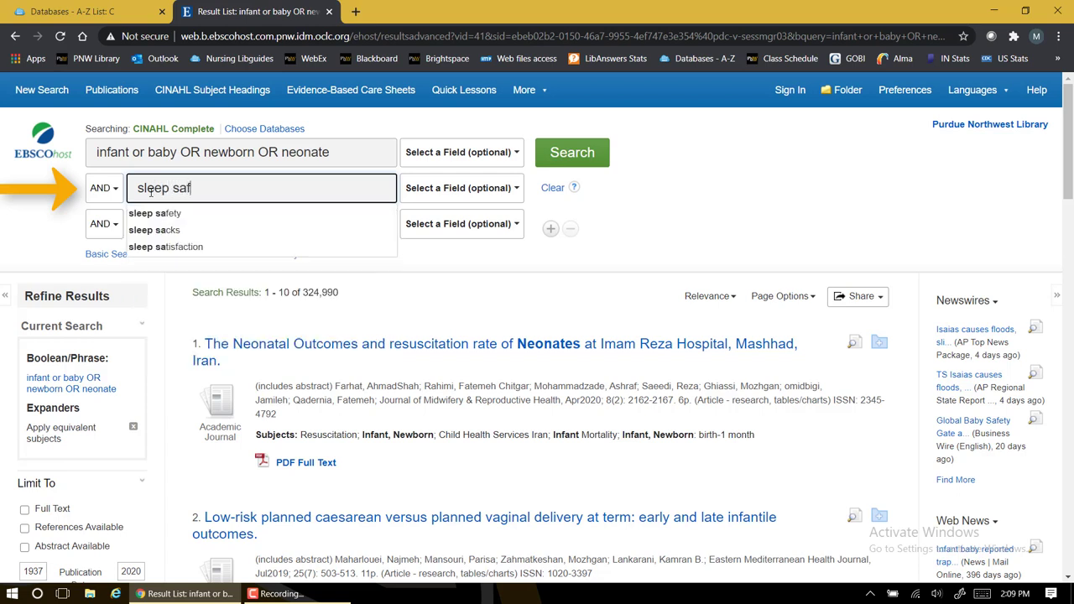
{"action": "key", "text": "Return"}
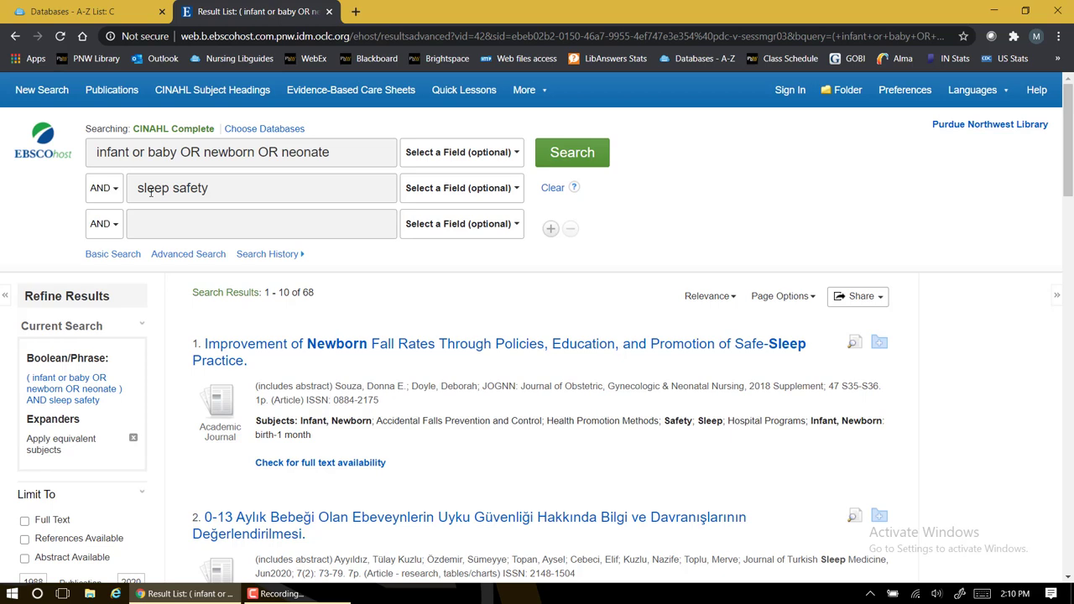
- Append 'OR safe sleep' to the second line, raising the results to 347
{"action": "left_click", "coordinate": [232, 192]}
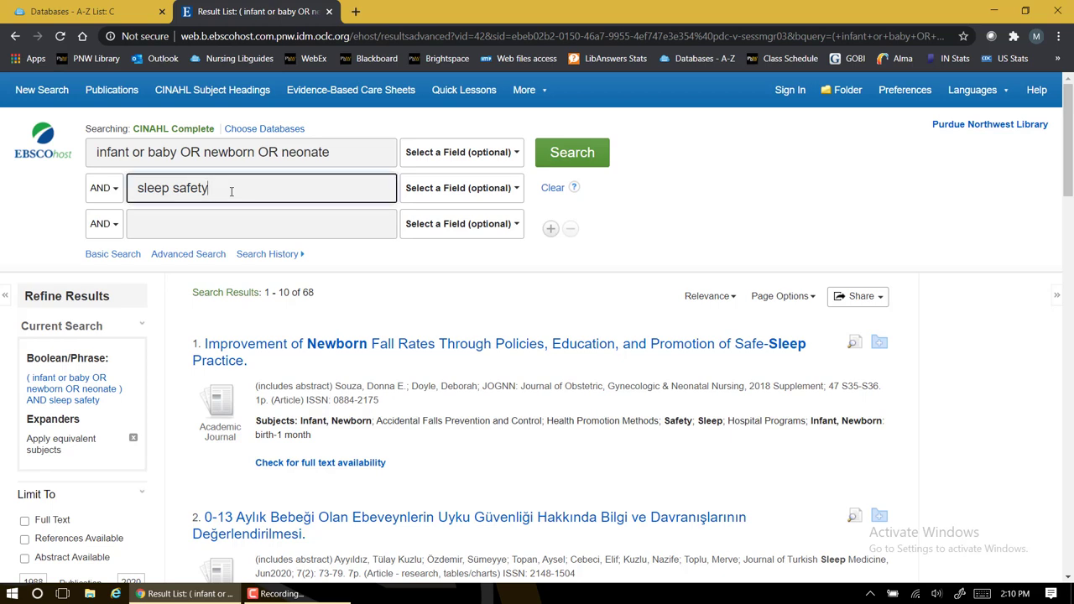
{"action": "type", "text": "OR"}
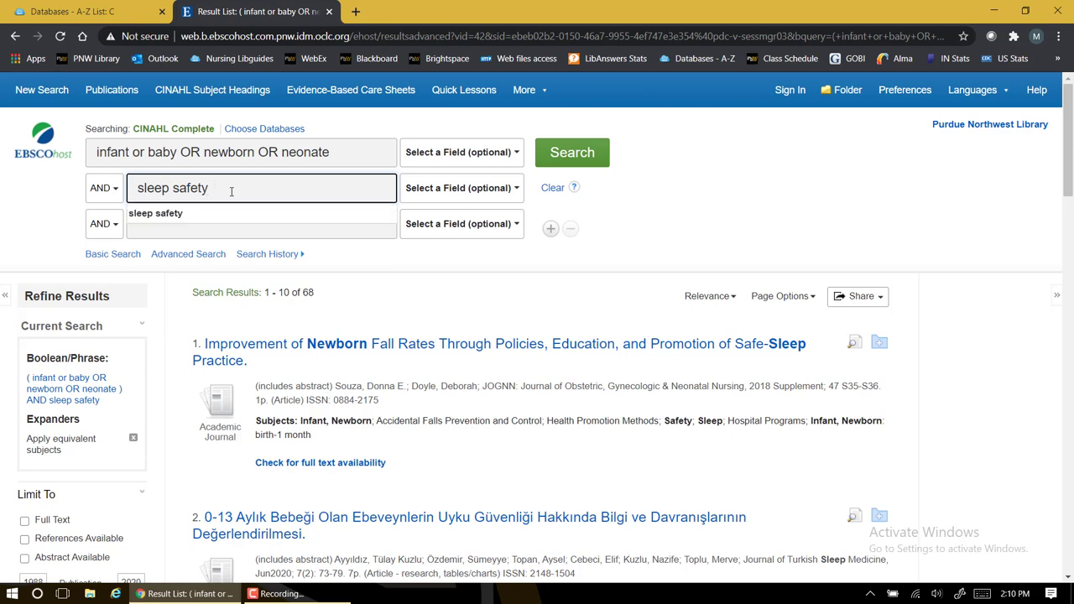
{"action": "type", "text": " safe "}
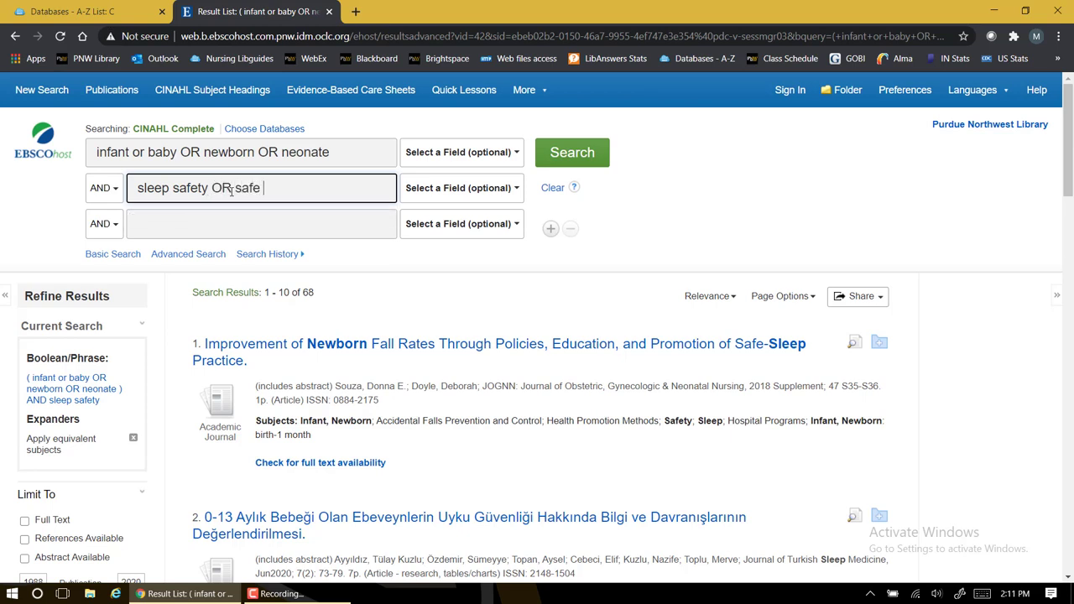
{"action": "type", "text": "sleep"}
{"action": "key", "text": "Return"}
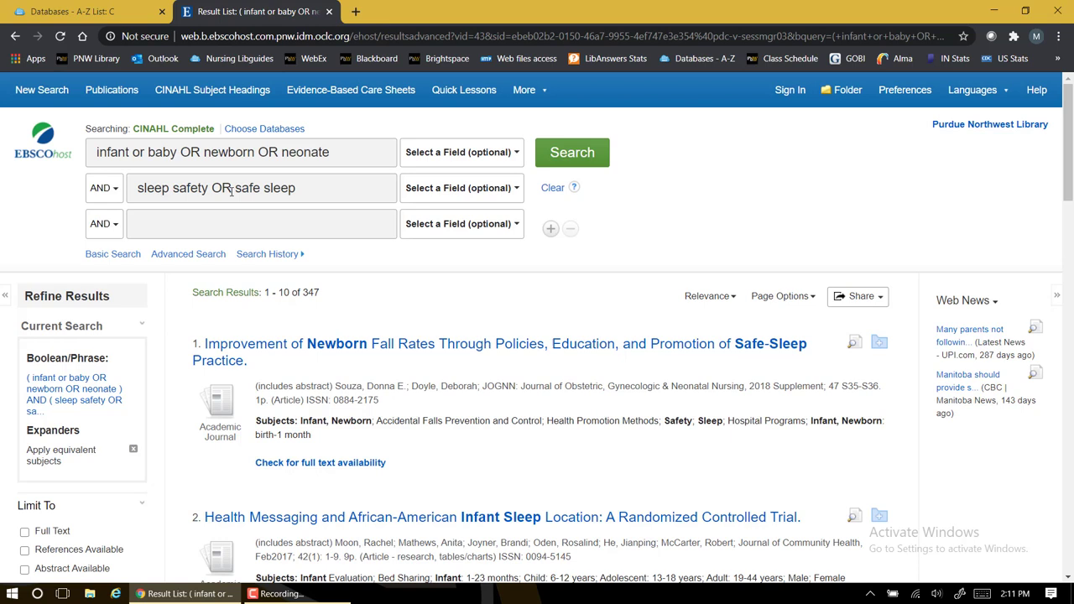
- Truncate the second line's term to 'safe sleep*' for 418 results
{"action": "left_click", "coordinate": [331, 185]}
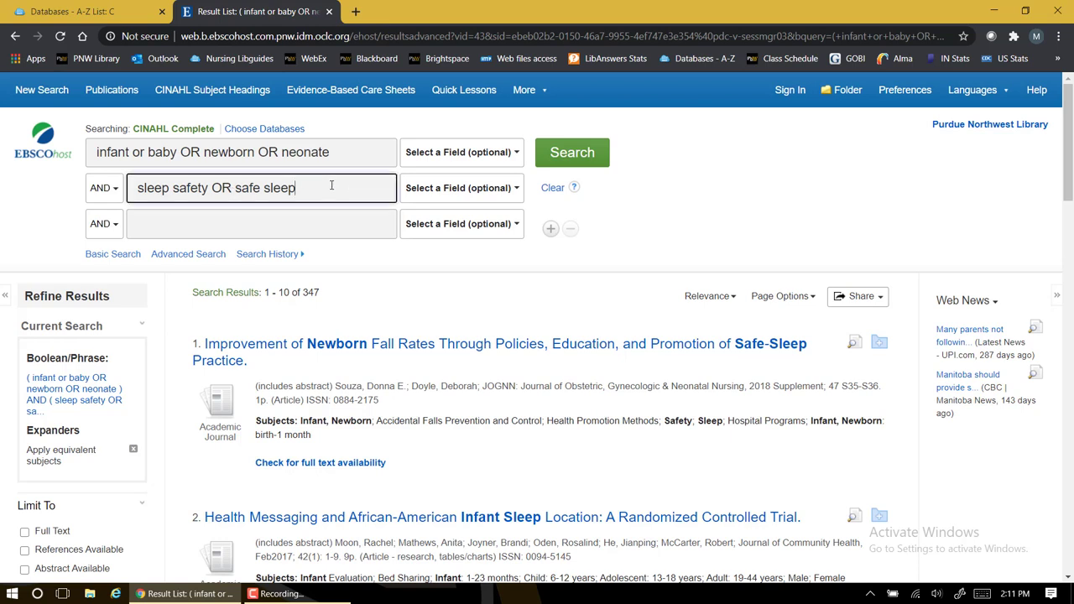
{"action": "type", "text": "*"}
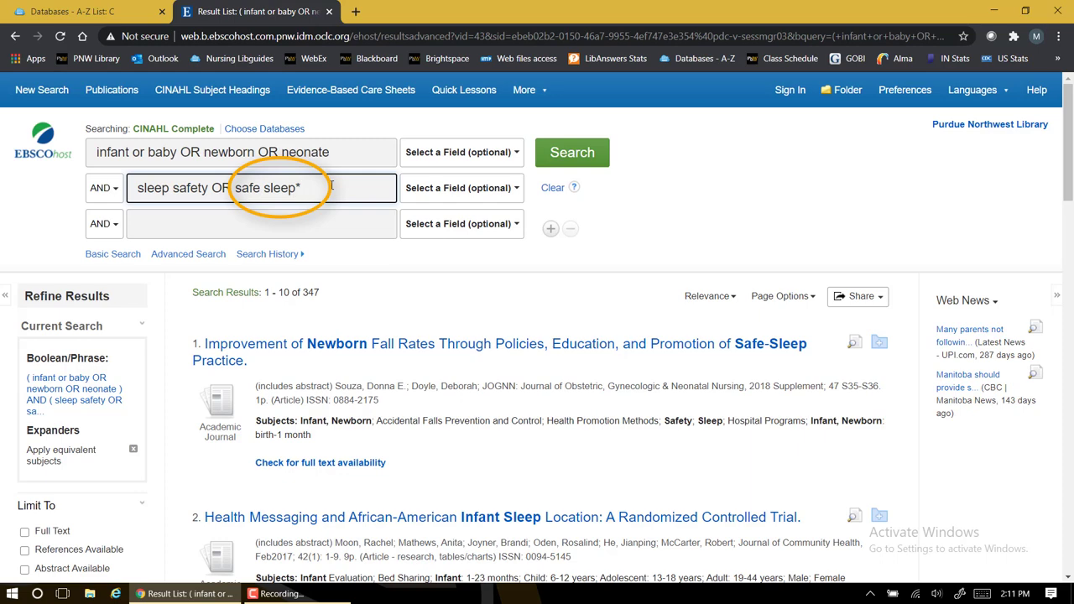
{"action": "key", "text": "Return"}
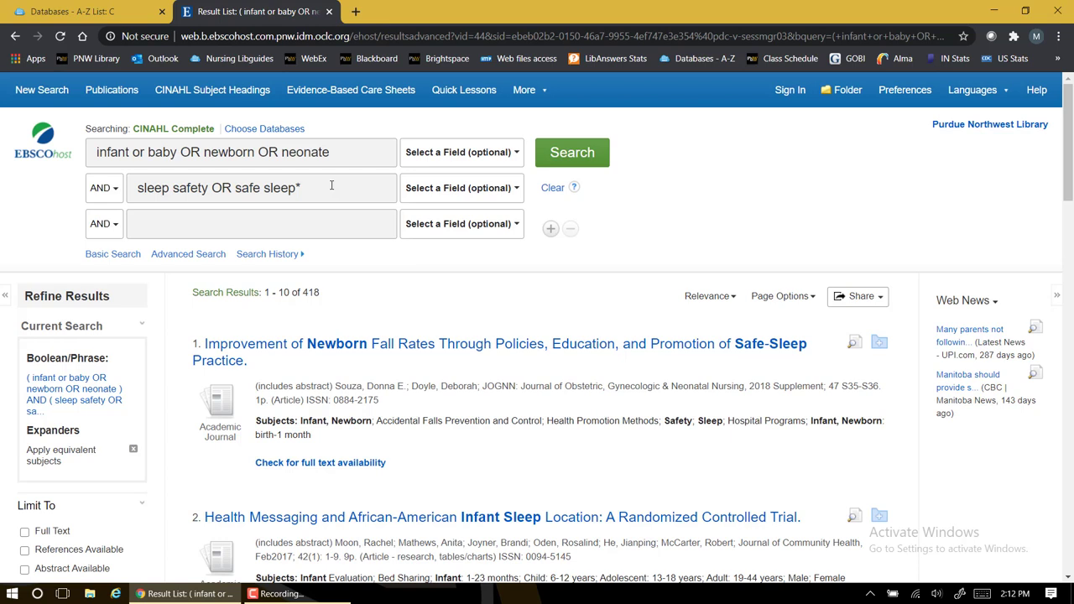
- Enter 'parent education' on the third line and rerun, narrowing to 69 results
{"action": "left_click", "coordinate": [250, 220]}
{"action": "type", "text": "pare"}
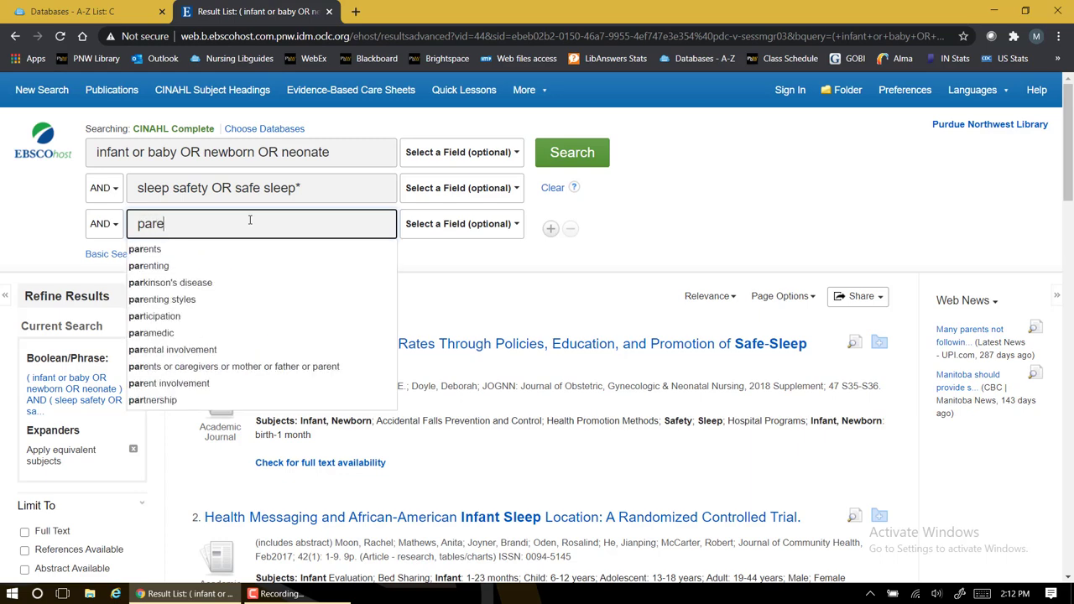
{"action": "type", "text": "nt education"}
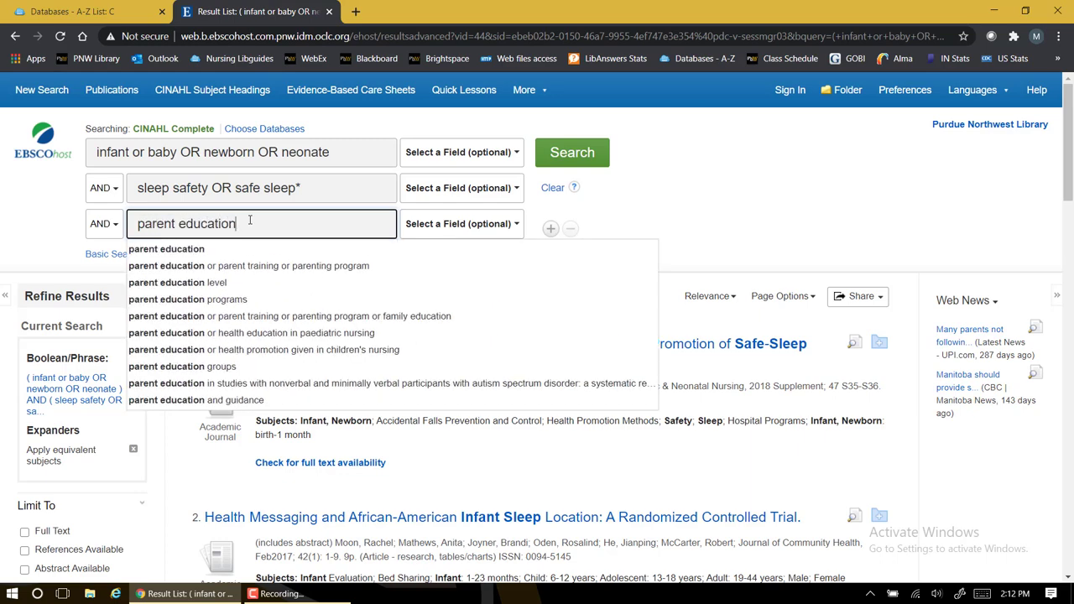
{"action": "key", "text": "Return"}
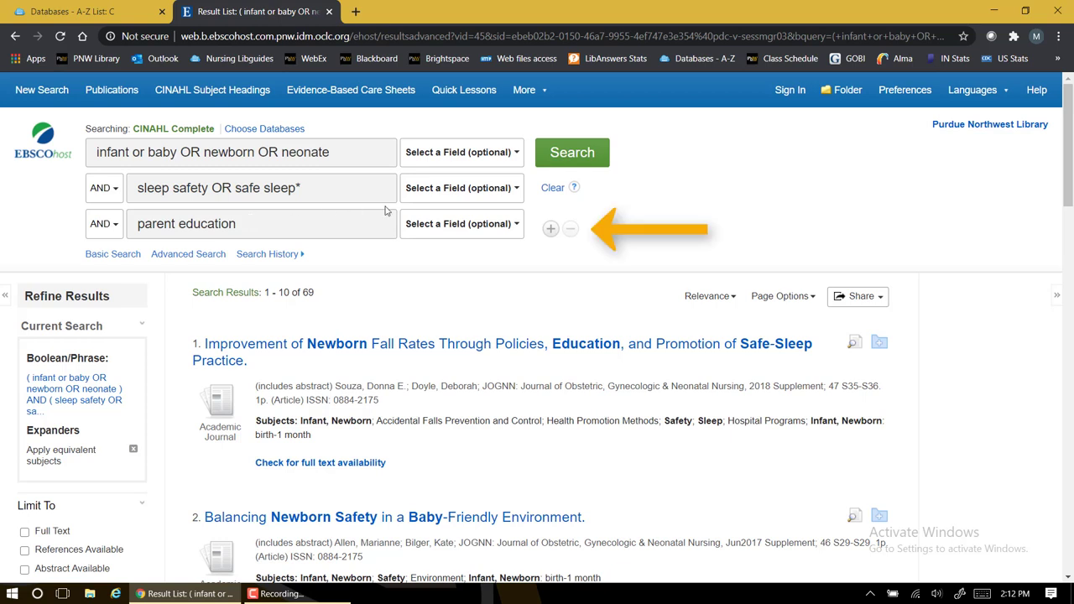
- Add two more rows, set row 4 to NOT, and enter 'premature OR preterm' there
{"action": "left_click", "coordinate": [550, 229]}
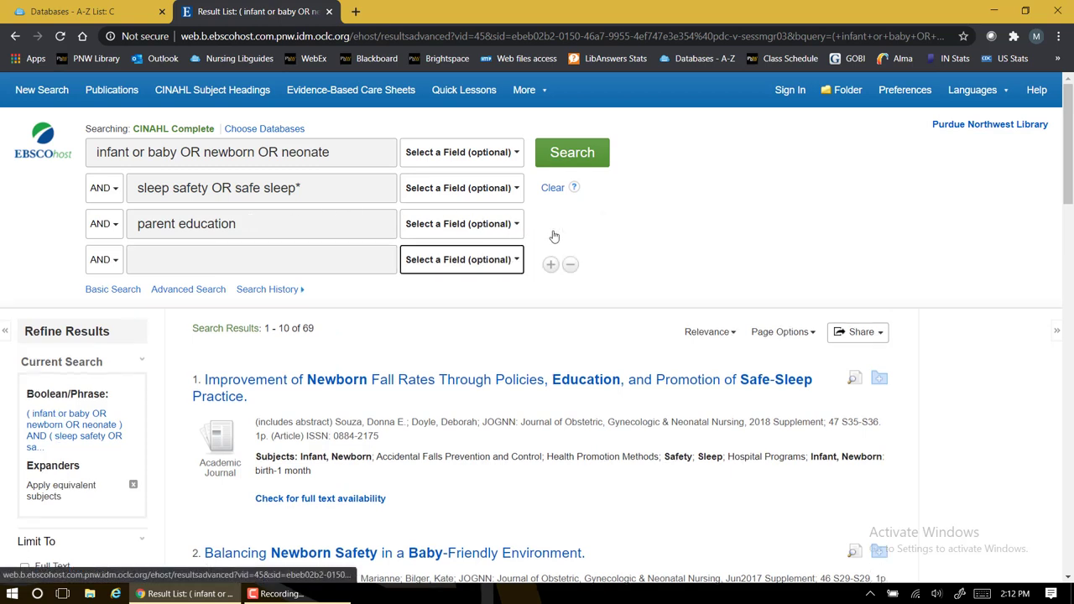
{"action": "left_click", "coordinate": [550, 264]}
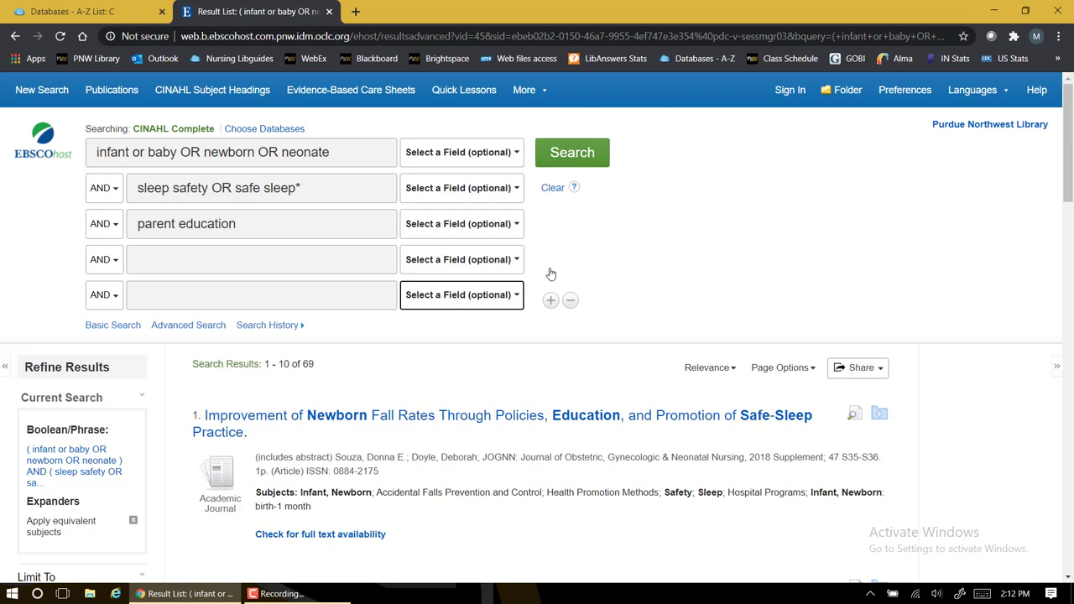
{"action": "left_click", "coordinate": [115, 262]}
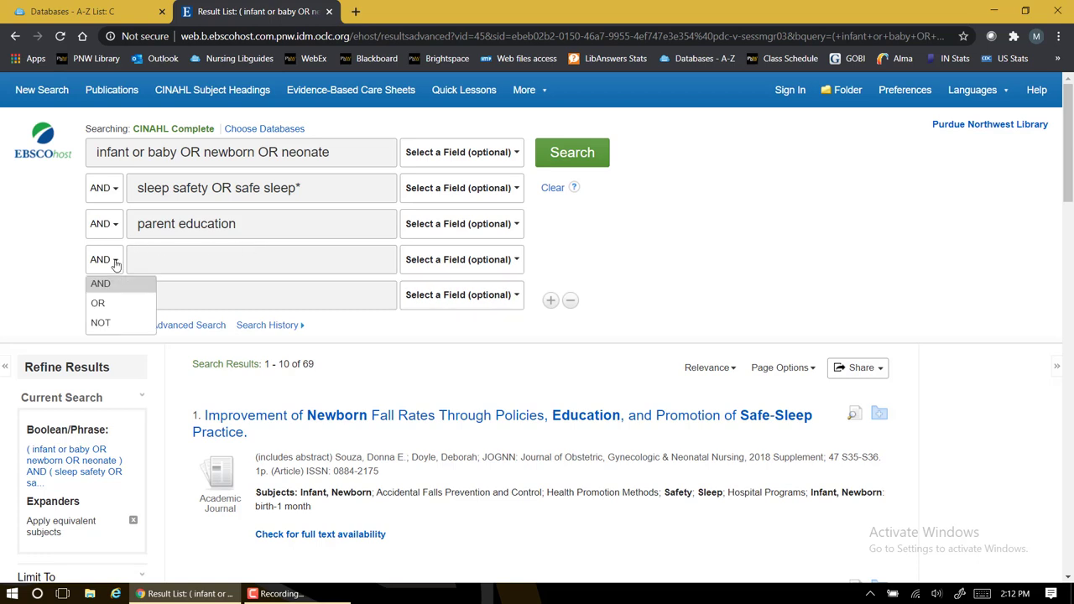
{"action": "left_click", "coordinate": [115, 324]}
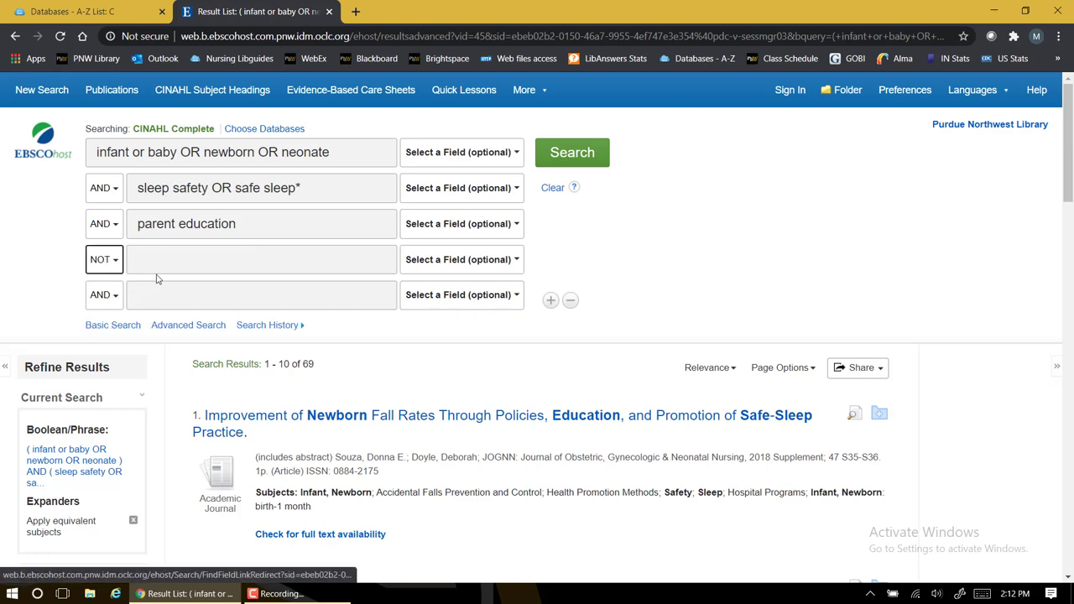
{"action": "left_click", "coordinate": [182, 262]}
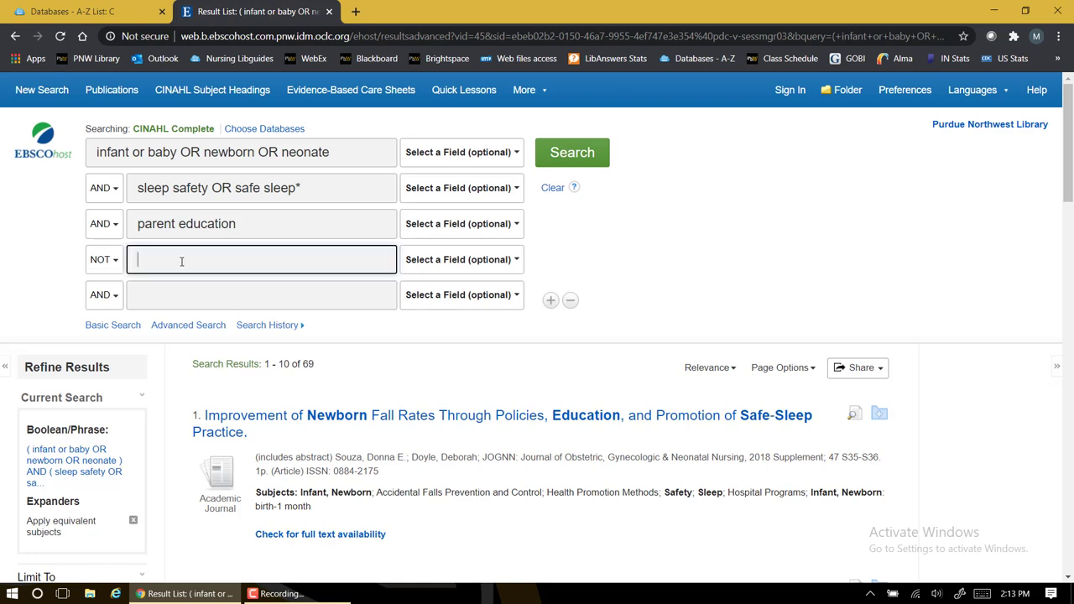
{"action": "type", "text": "premature "}
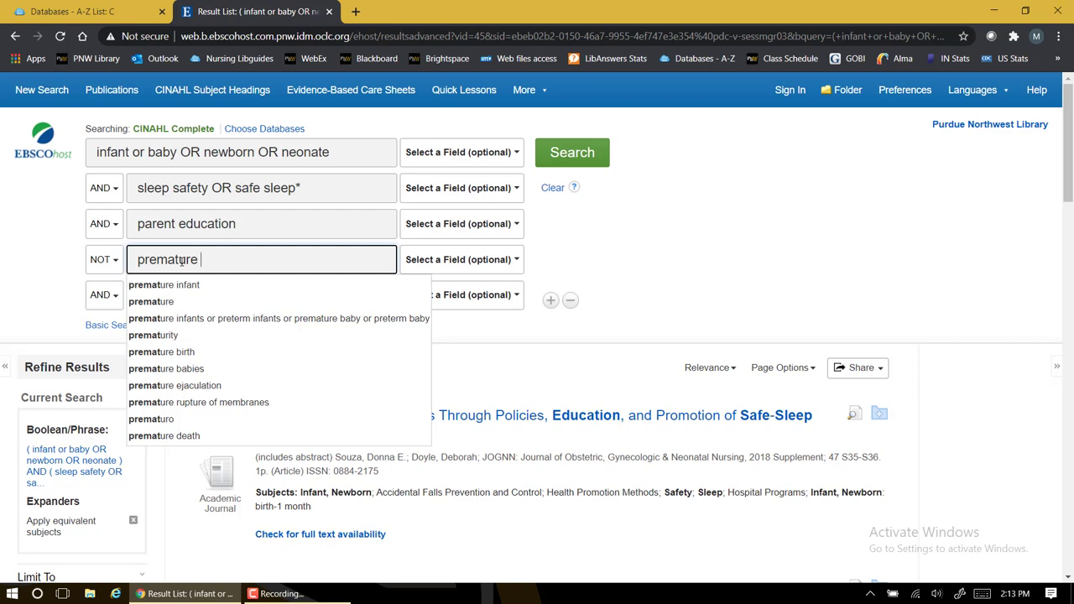
{"action": "type", "text": "OR pretrem"}
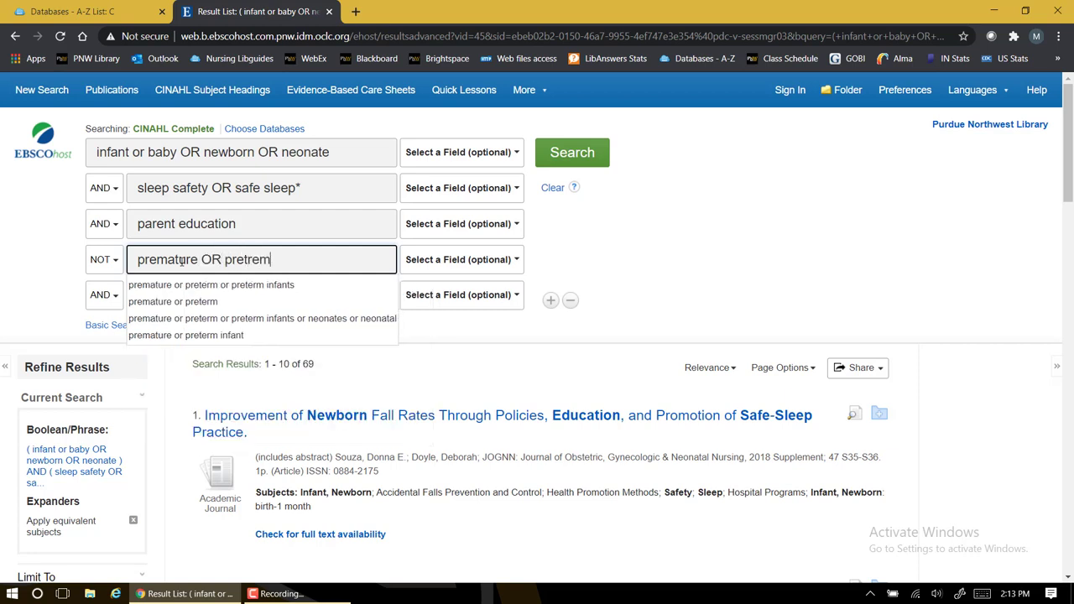
{"action": "key", "text": "BackSpace"}
{"action": "key", "text": "BackSpace"}
{"action": "key", "text": "BackSpace"}
- Finish the corrected term so row 4 excludes 'premature OR preterm', giving 63 results
{"action": "type", "text": "erm"}
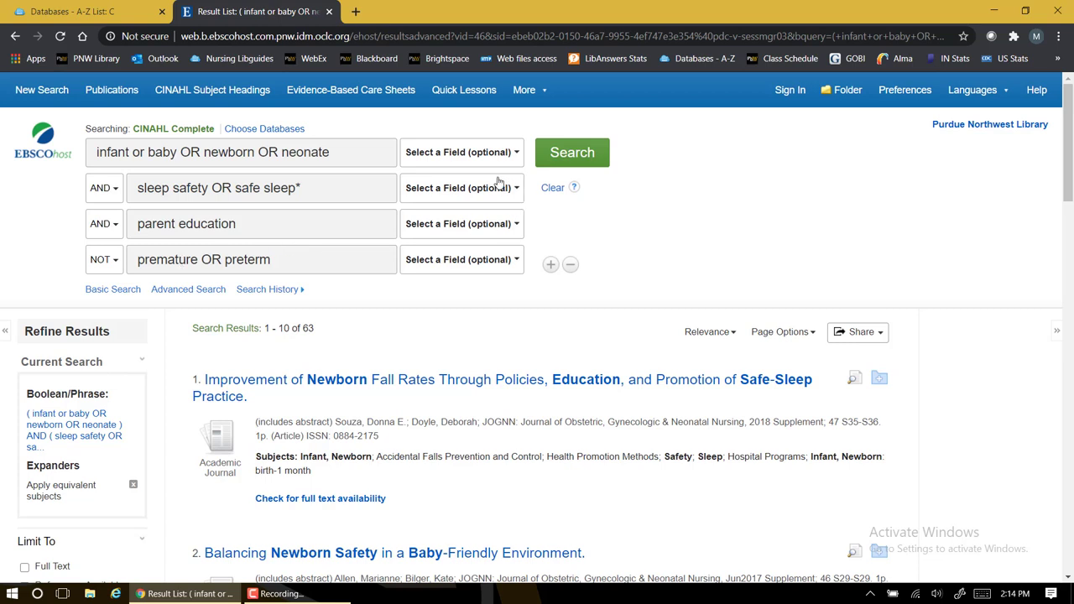
- Clear all rows and search 'standard of care' alone, returning 58,030 results
{"action": "left_click", "coordinate": [552, 189]}
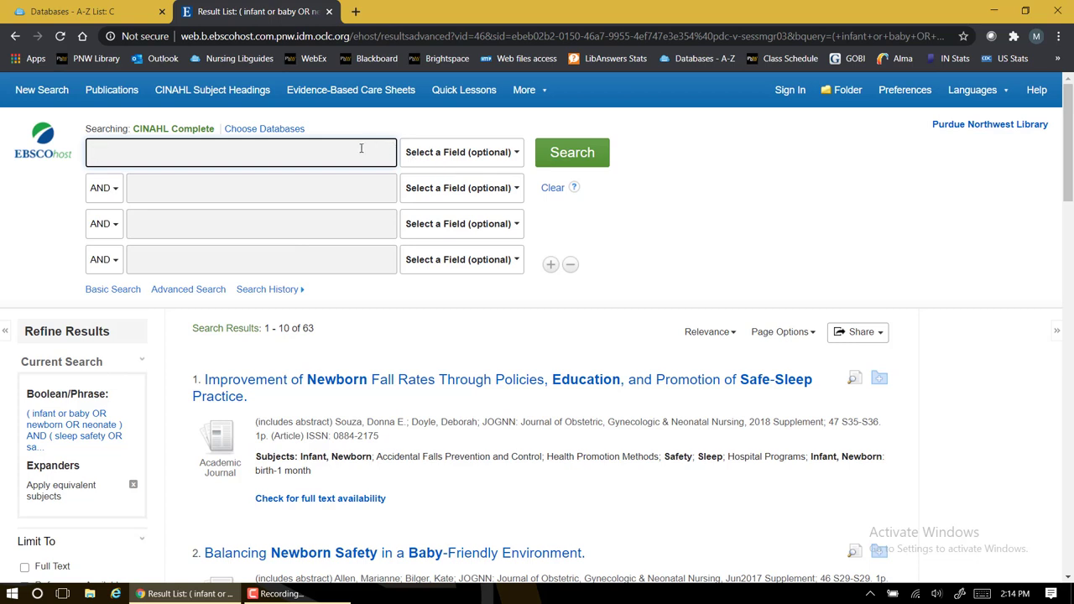
{"action": "type", "text": "standard o"}
{"action": "type", "text": "f care"}
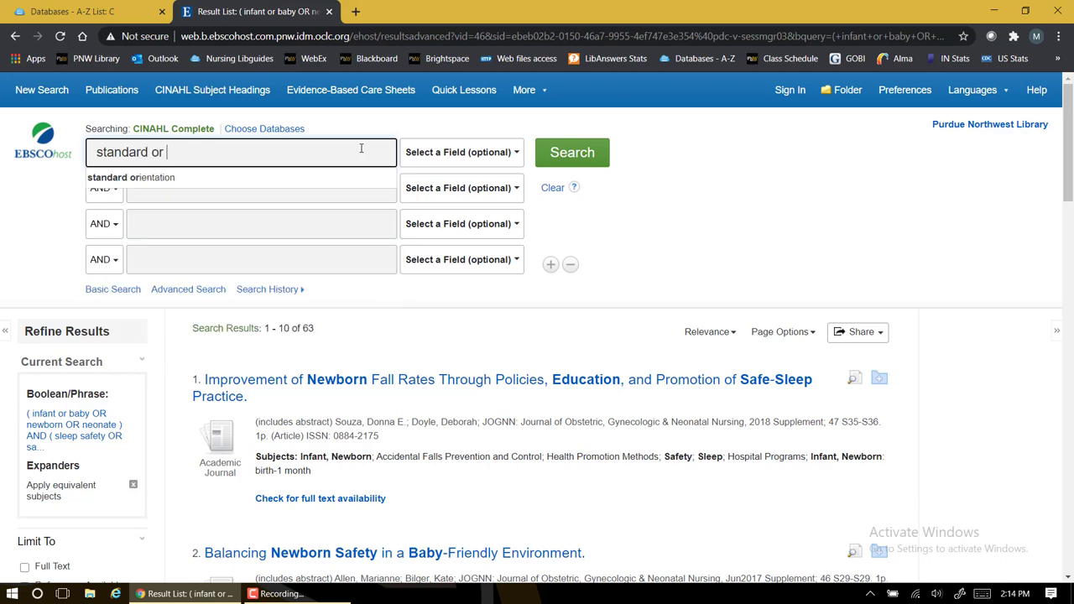
{"action": "key", "text": "Return"}
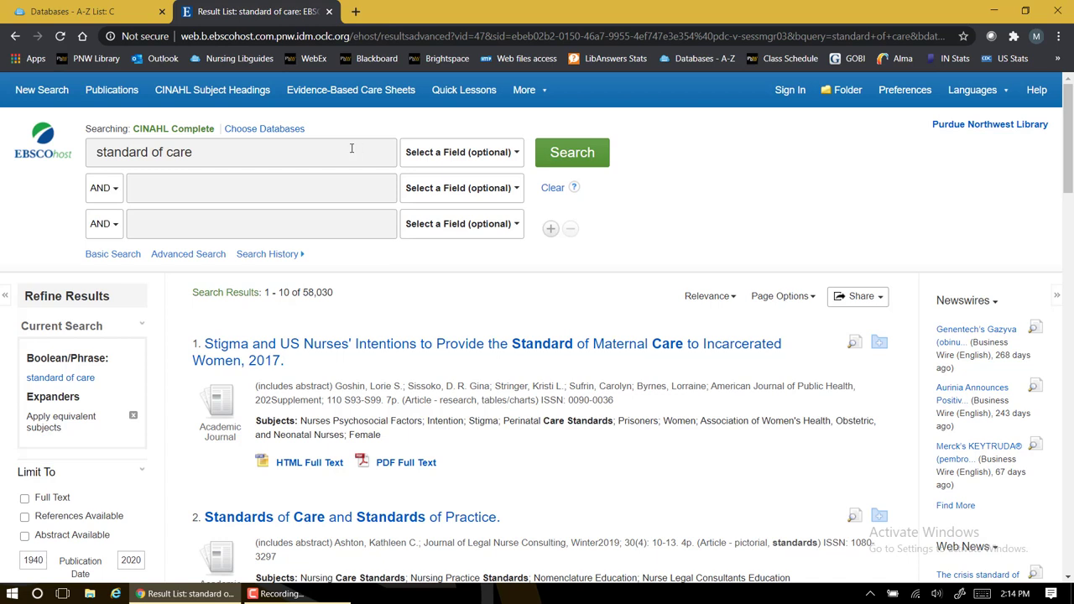
- Wrap standard of care in quotation marks in the first search box and rerun the search
{"action": "left_click", "coordinate": [96, 152]}
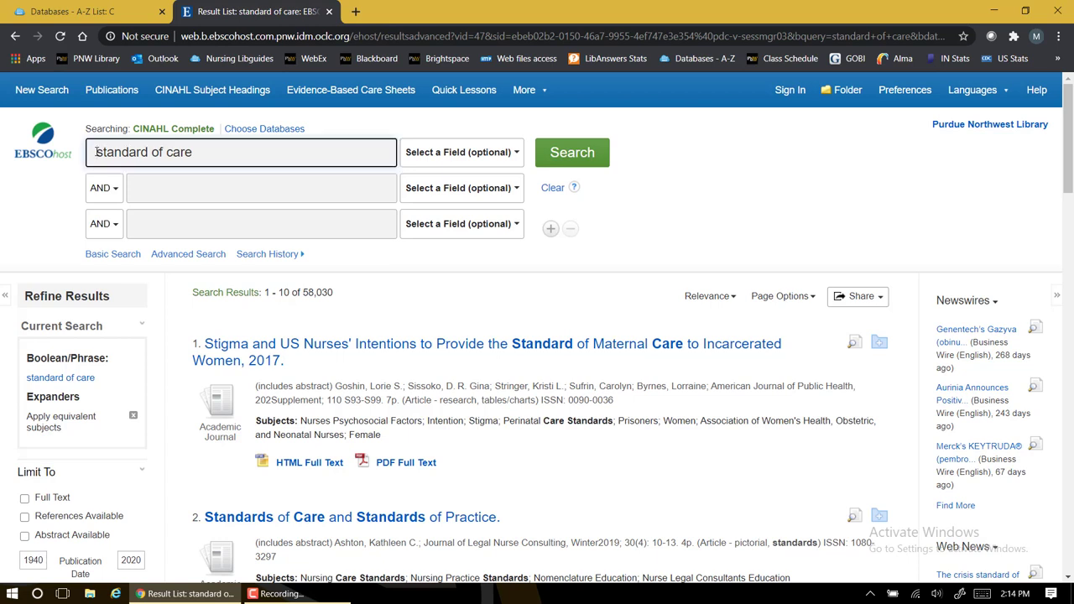
{"action": "type", "text": "\""}
{"action": "left_click", "coordinate": [221, 152]}
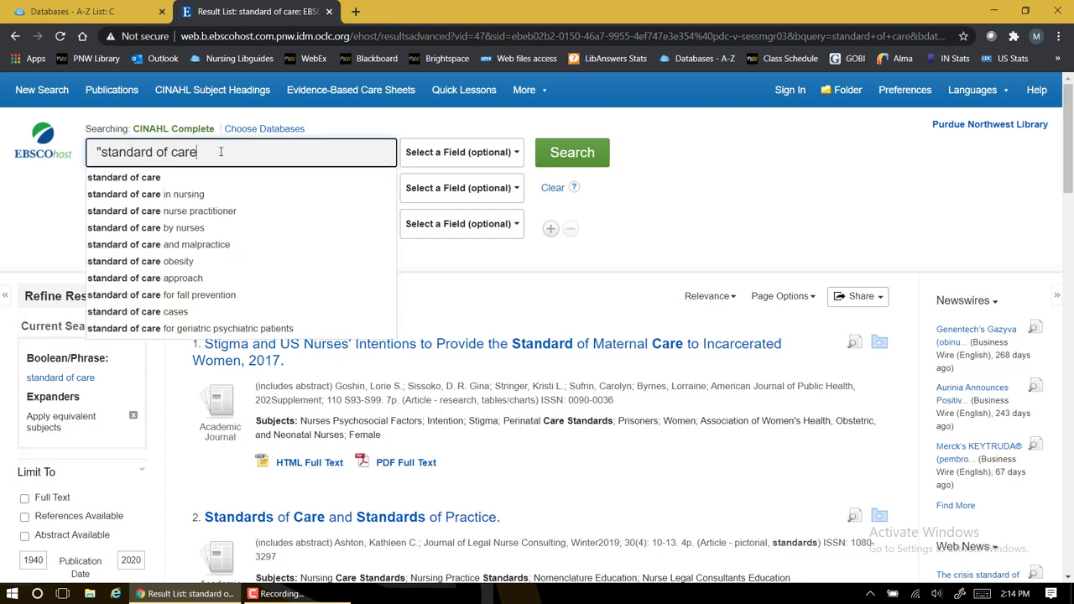
{"action": "type", "text": "\""}
{"action": "left_click", "coordinate": [580, 149]}
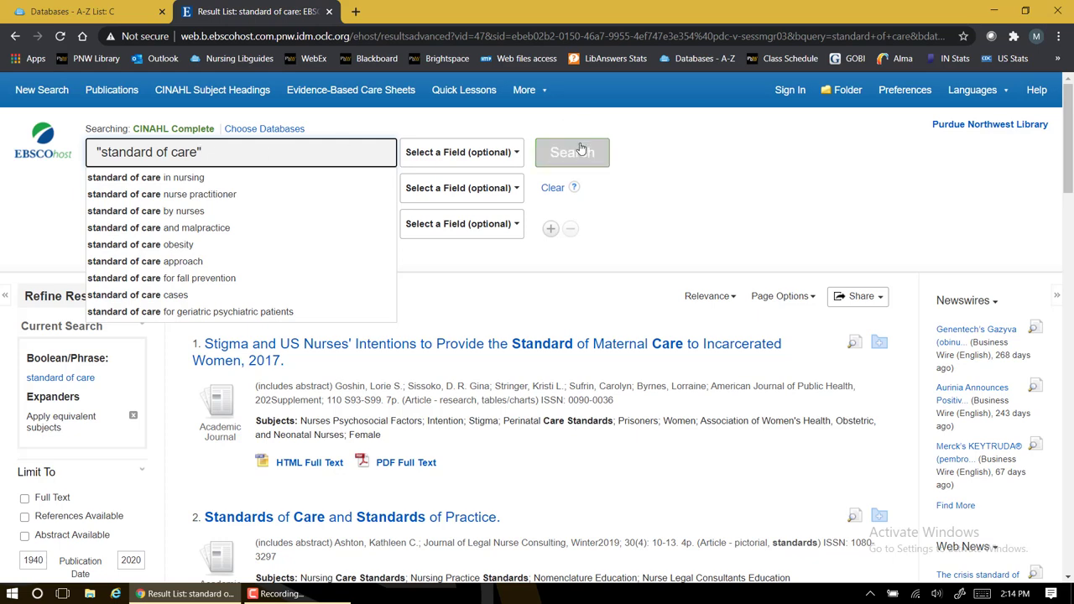